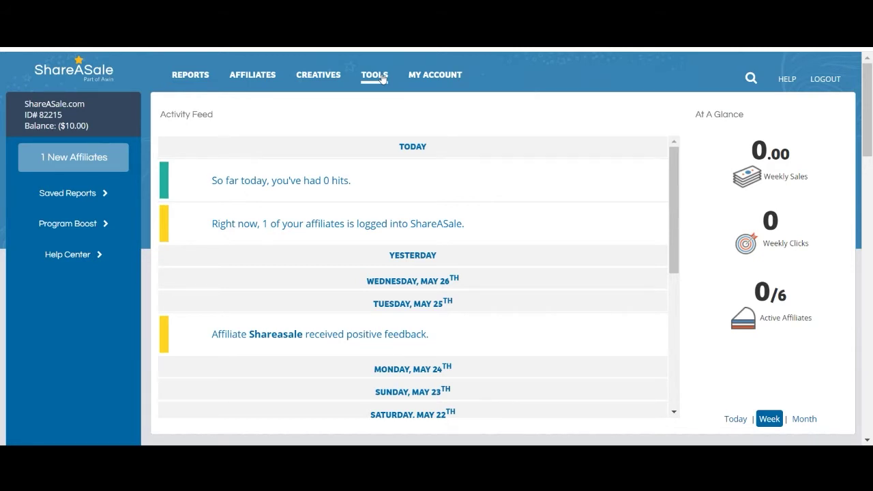
# Step: Open the Recruitment Tool from TOOLS and browse its curated Network Search categories
pyautogui.click(382, 80)
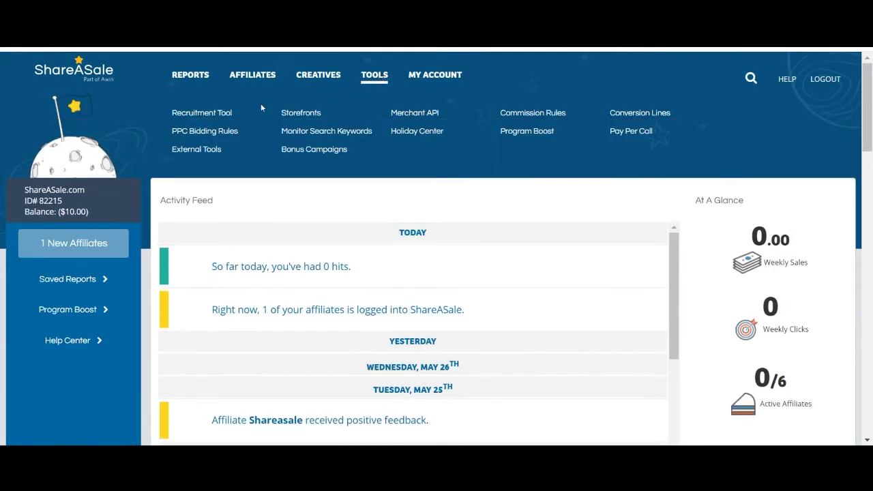
pyautogui.click(203, 119)
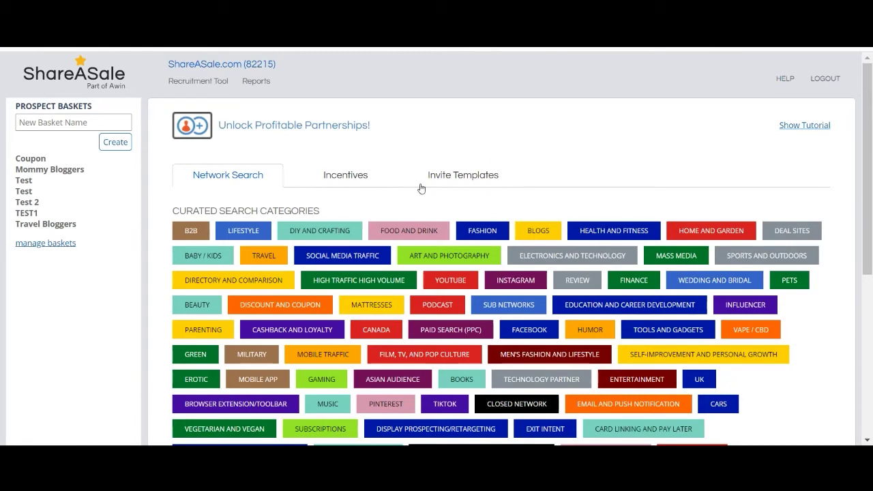
pyautogui.scroll(-2, 422, 189)
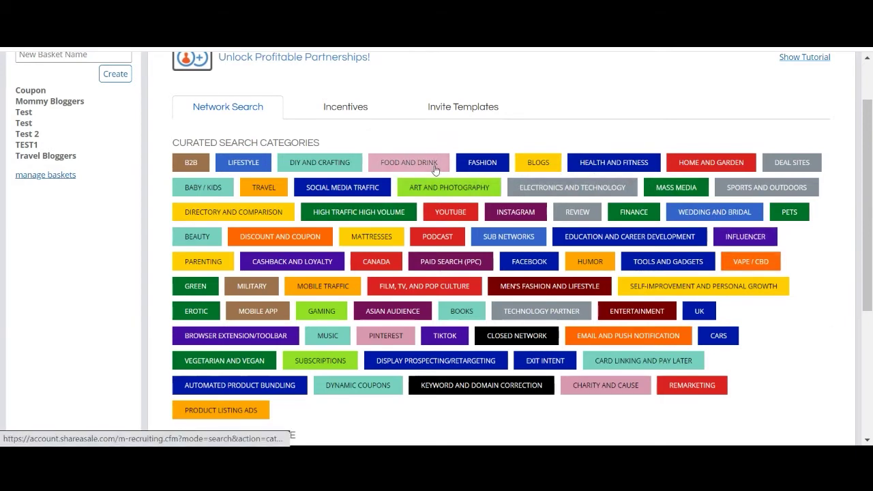
# Step: View the Incentives tab, then the empty Invite Templates subject and message form
pyautogui.click(350, 108)
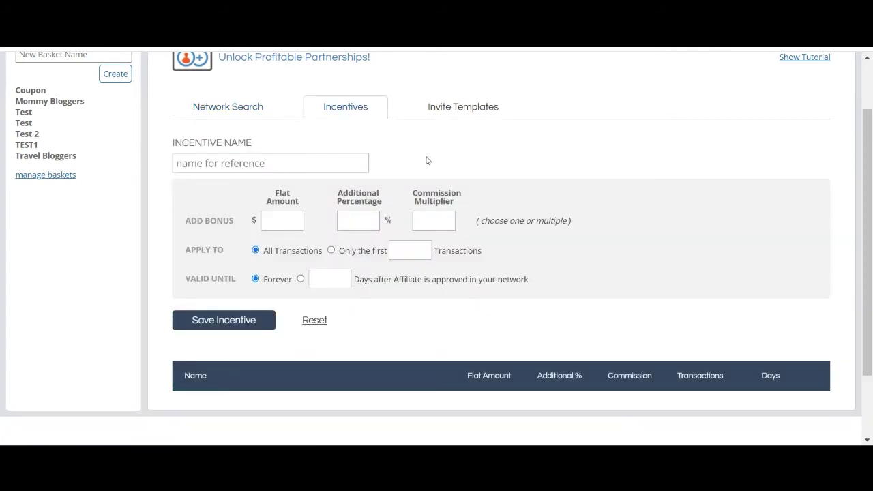
pyautogui.click(473, 111)
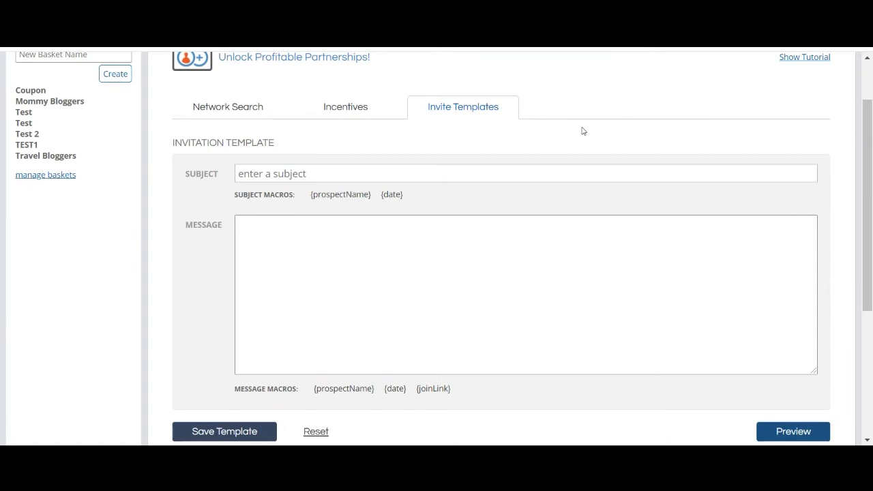
pyautogui.scroll(2, 614, 170)
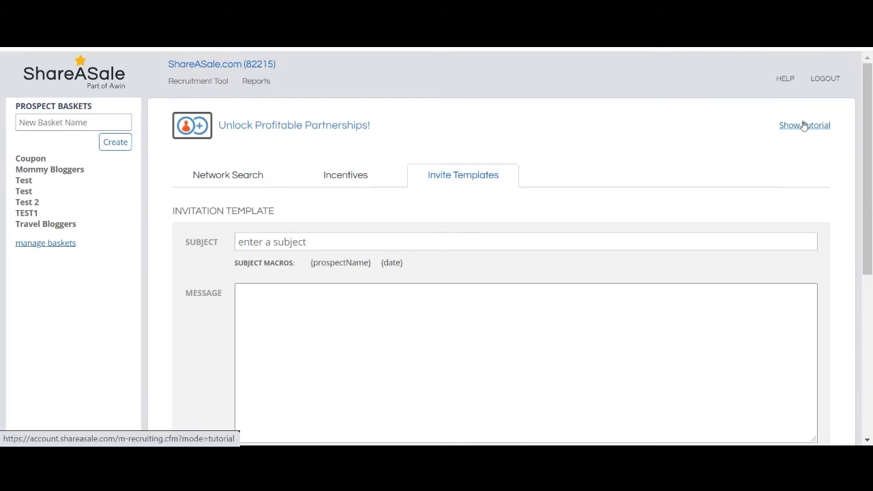
pyautogui.click(803, 125)
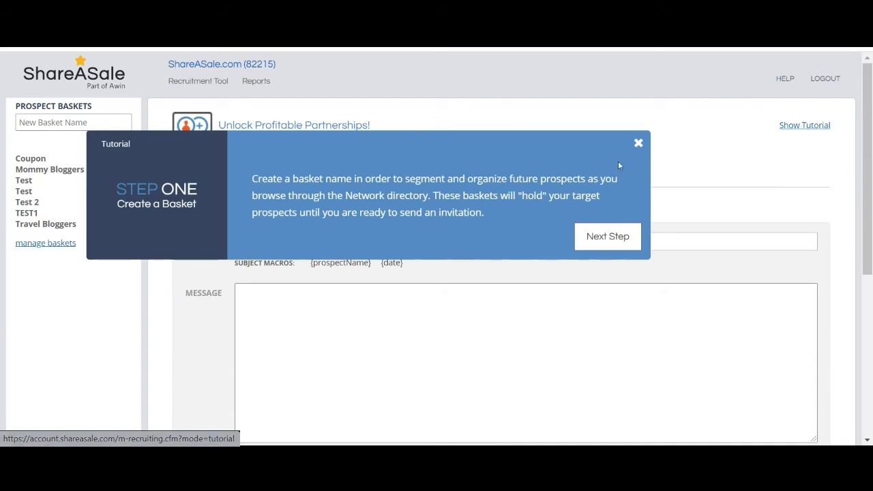
pyautogui.click(614, 237)
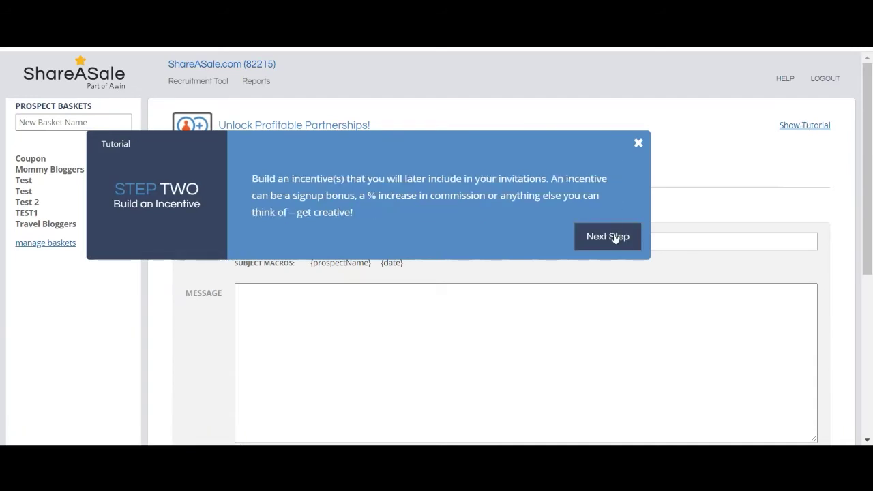
pyautogui.click(614, 237)
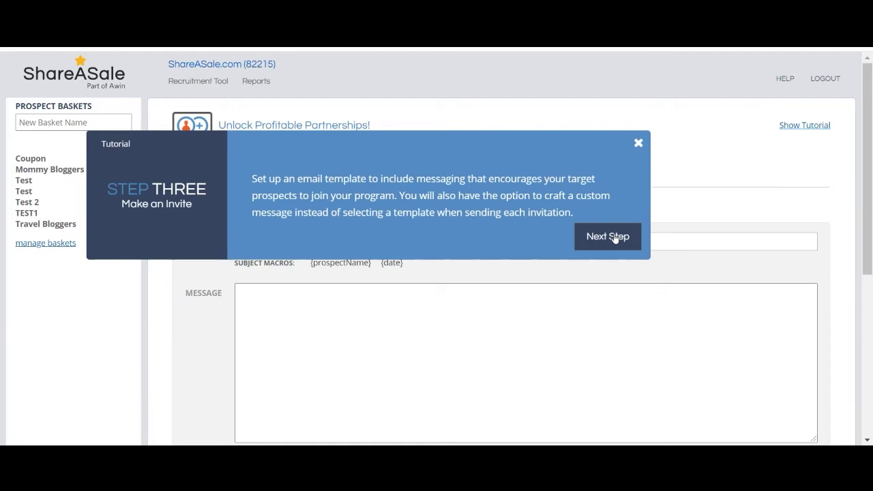
pyautogui.click(614, 237)
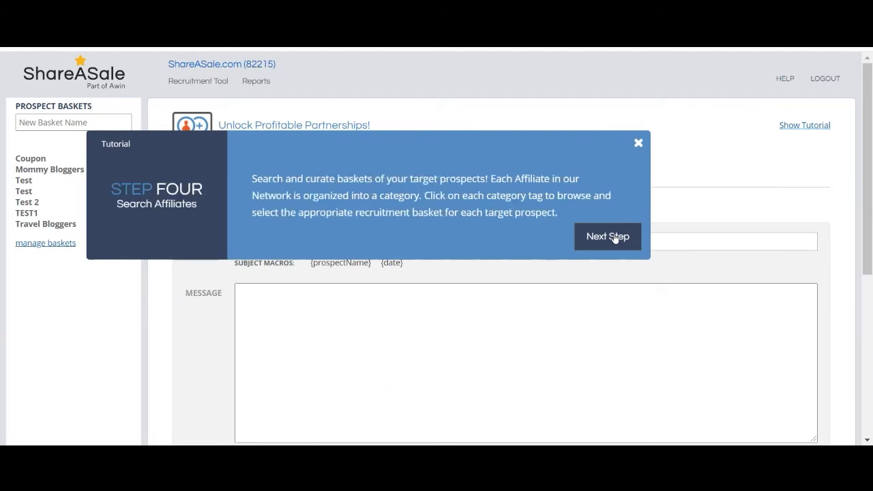
pyautogui.click(639, 145)
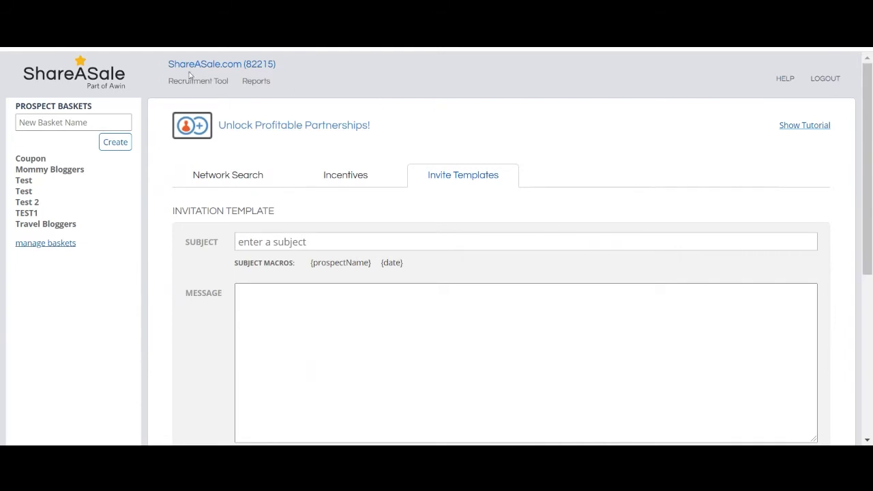
# Step: Go from the dashboard to Commission Rules and review all four existing rules
pyautogui.click(80, 73)
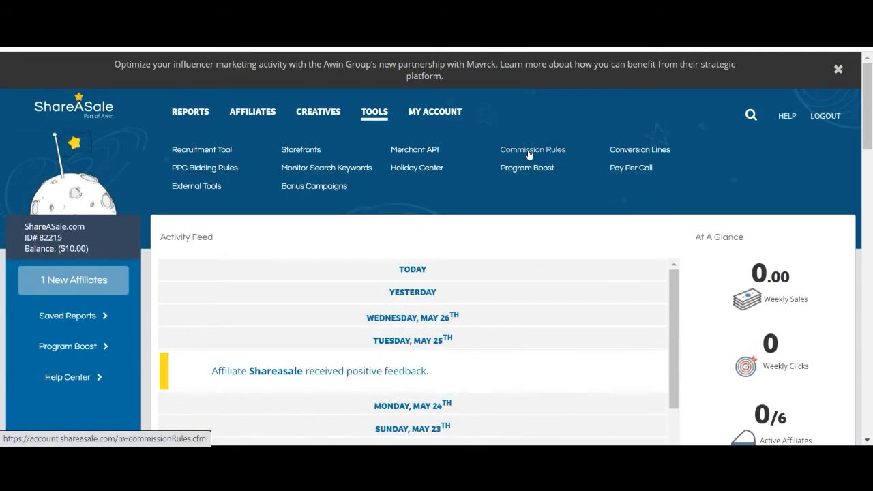
pyautogui.click(529, 152)
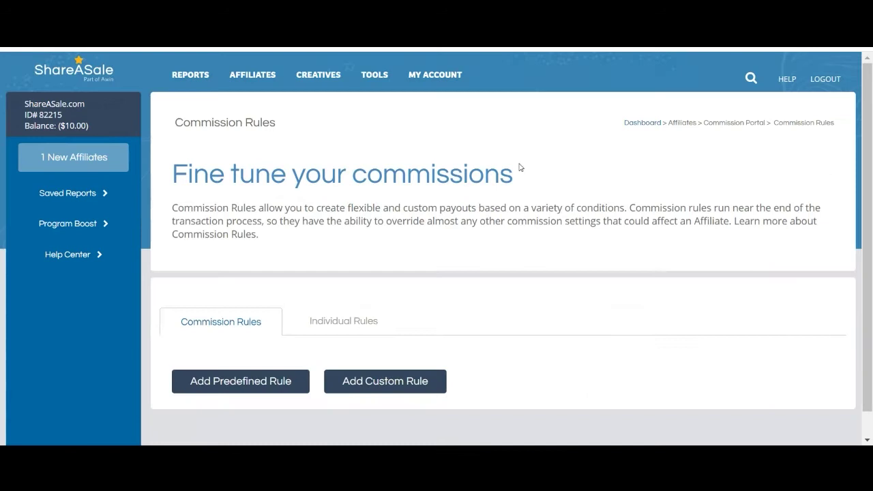
pyautogui.scroll(-2, 520, 171)
pyautogui.scroll(-3, 614, 181)
pyautogui.scroll(-1, 818, 218)
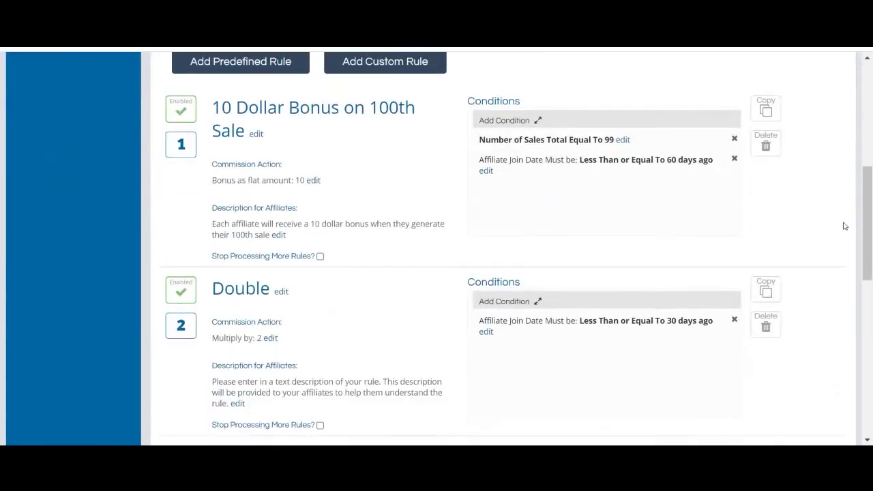
pyautogui.scroll(-1, 844, 224)
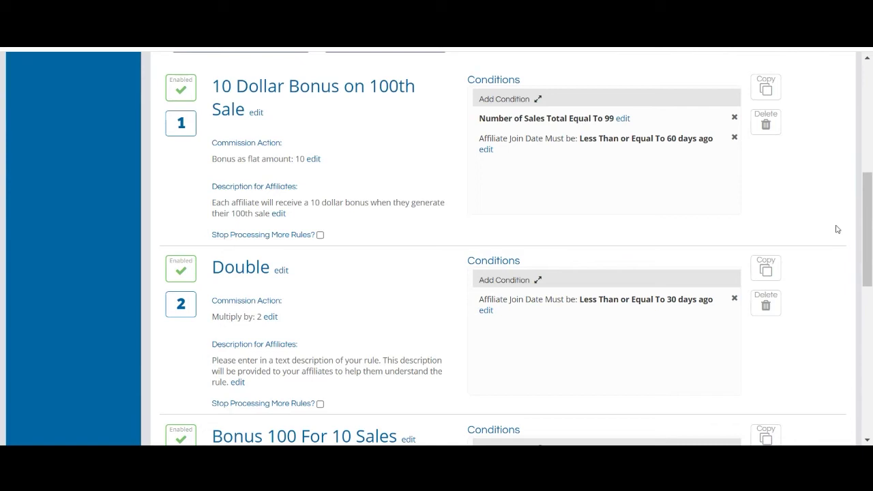
pyautogui.scroll(-3, 835, 229)
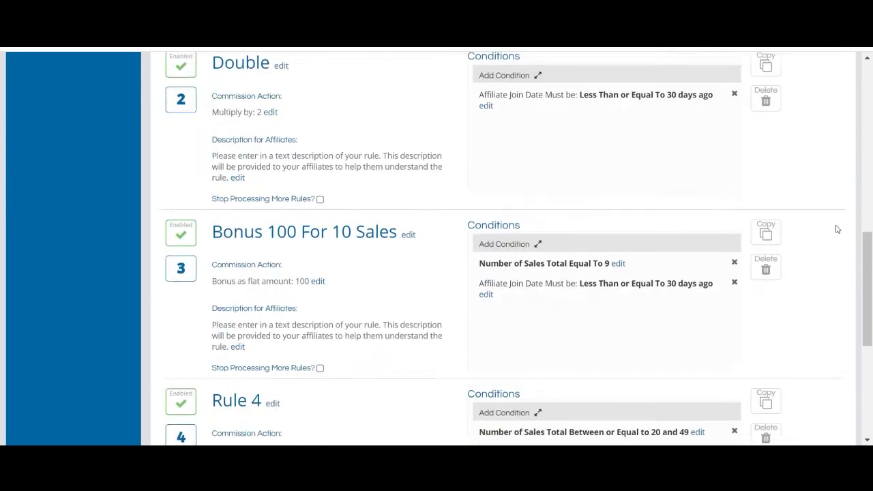
pyautogui.scroll(-5, 835, 229)
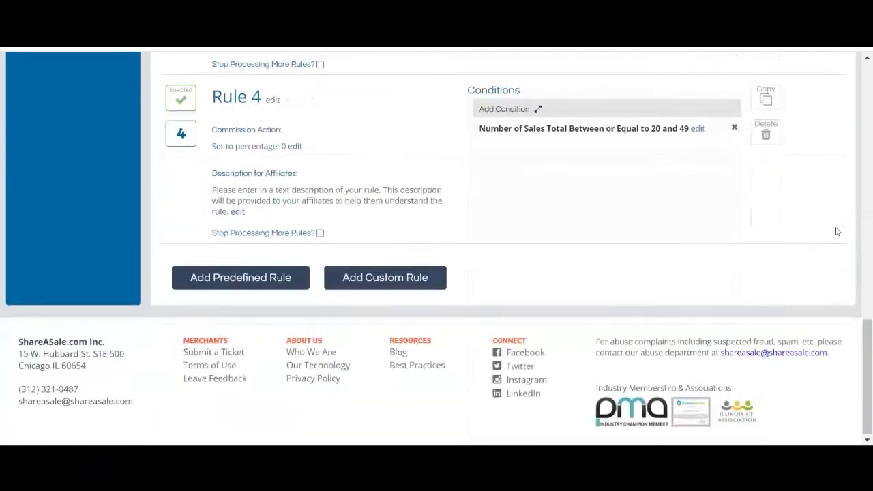
# Step: Add the predefined 'Double Commission for the first 30 days' rule from Incentives to Join
pyautogui.click(256, 276)
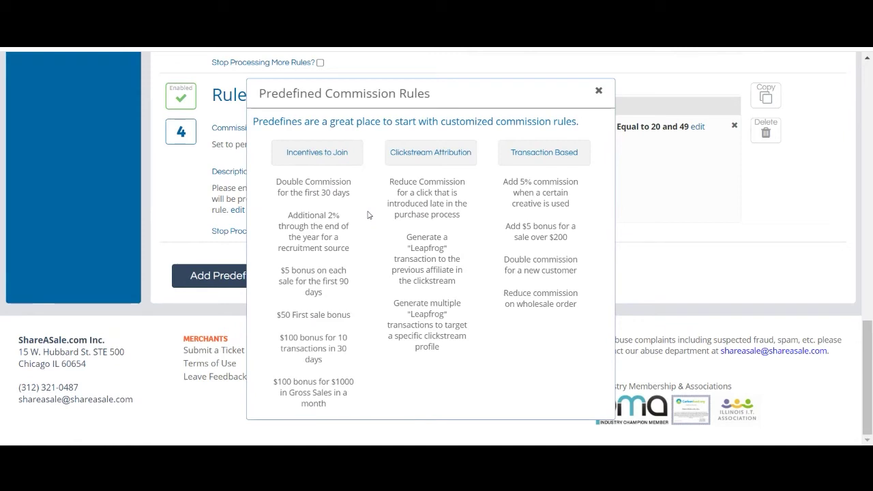
pyautogui.click(318, 193)
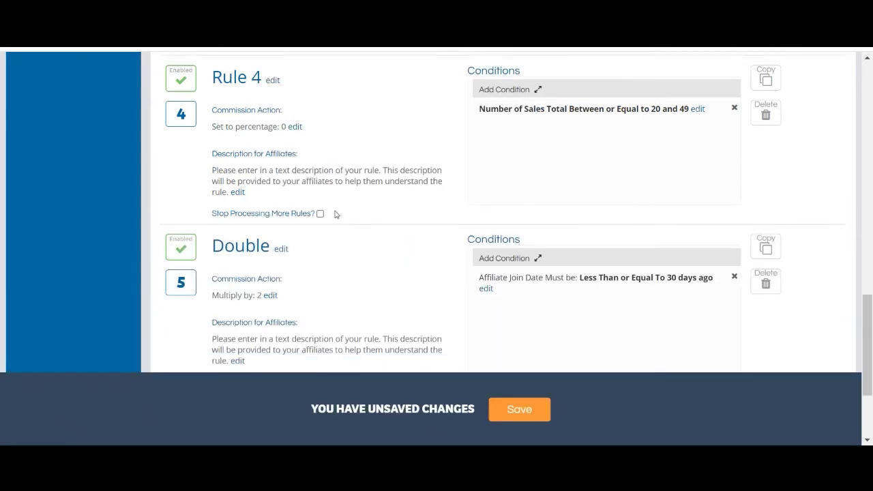
pyautogui.scroll(-2, 335, 215)
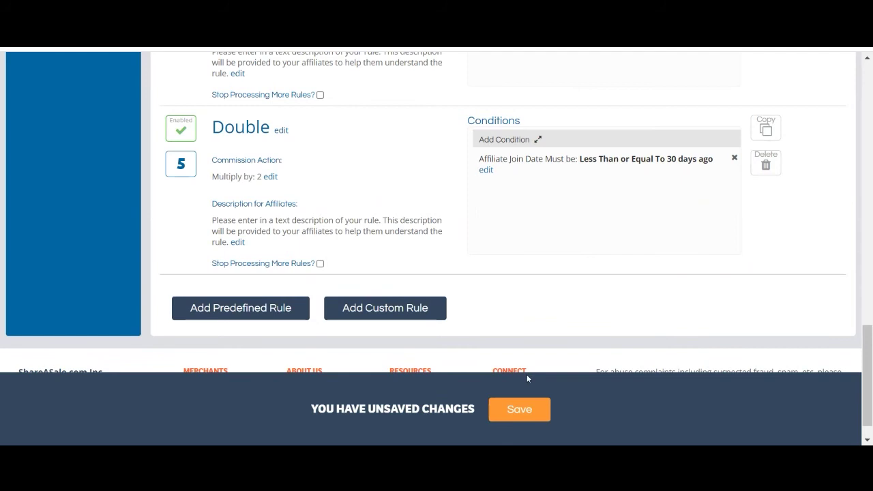
# Step: Save the Double rule, add a blank custom Rule 6, and list its condition types
pyautogui.click(515, 410)
pyautogui.click(410, 308)
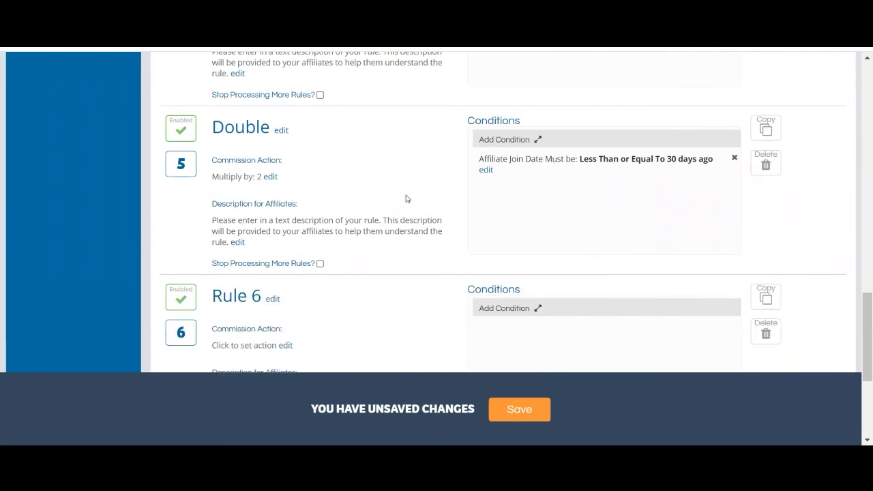
pyautogui.scroll(-1, 392, 203)
pyautogui.scroll(-5, 391, 204)
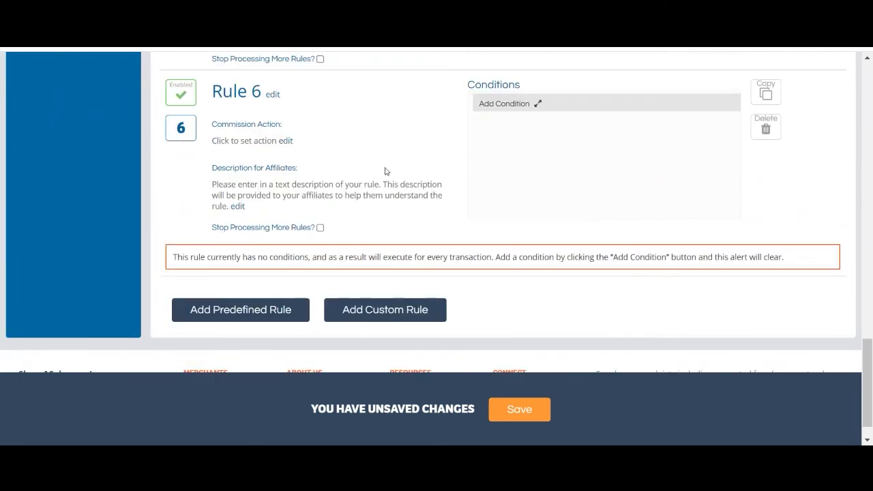
pyautogui.click(514, 107)
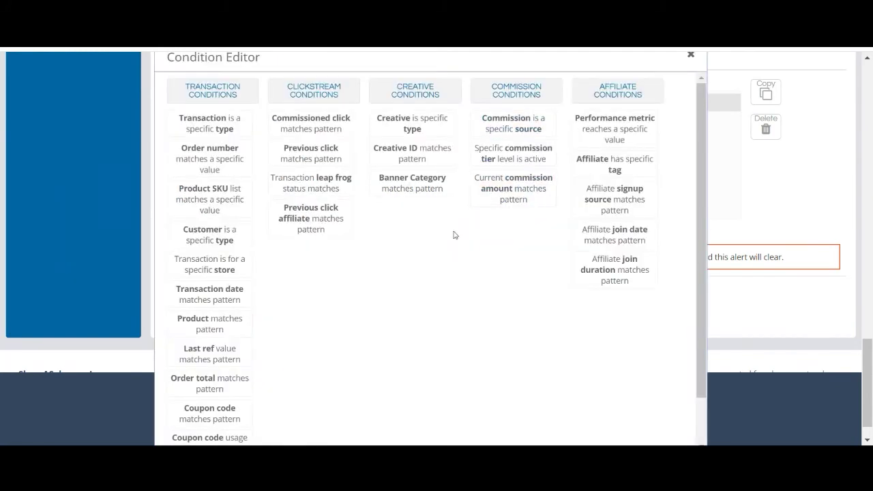